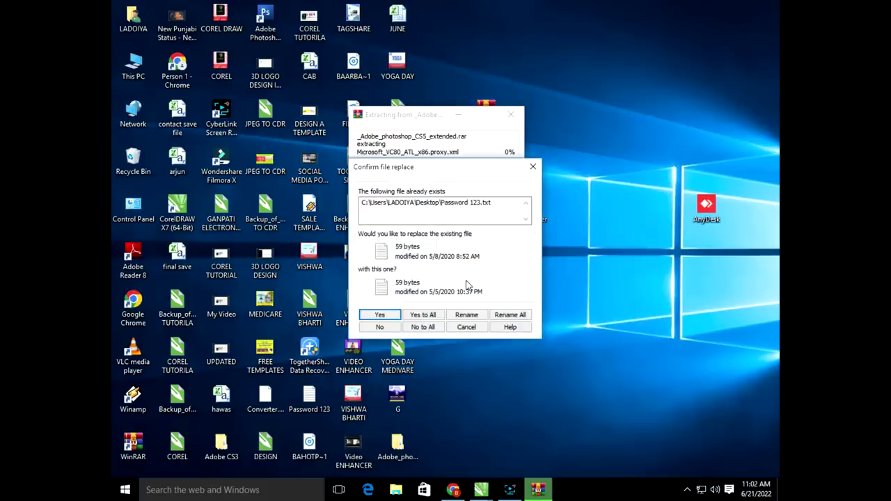
Step: Replace all existing files while extracting the _Adobe_photoshop_CS5_extended.rar archive
{"action": "left_click", "coordinate": [427, 316]}
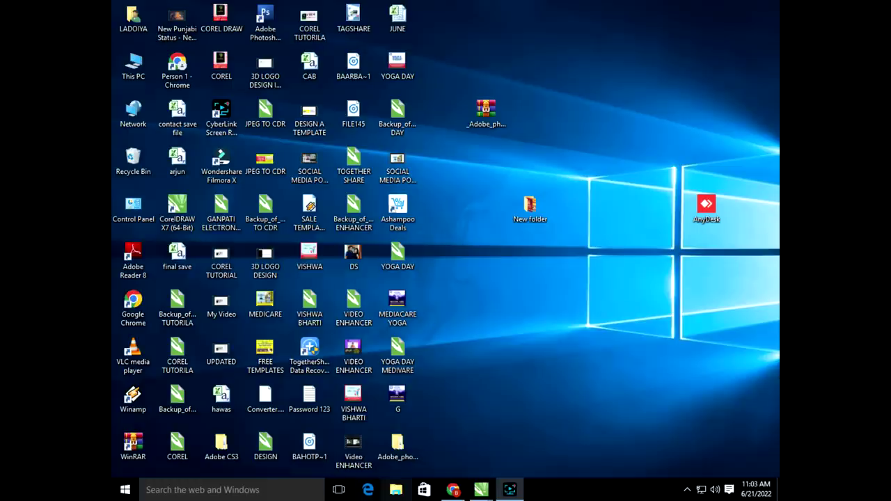
{"action": "left_click", "coordinate": [486, 483]}
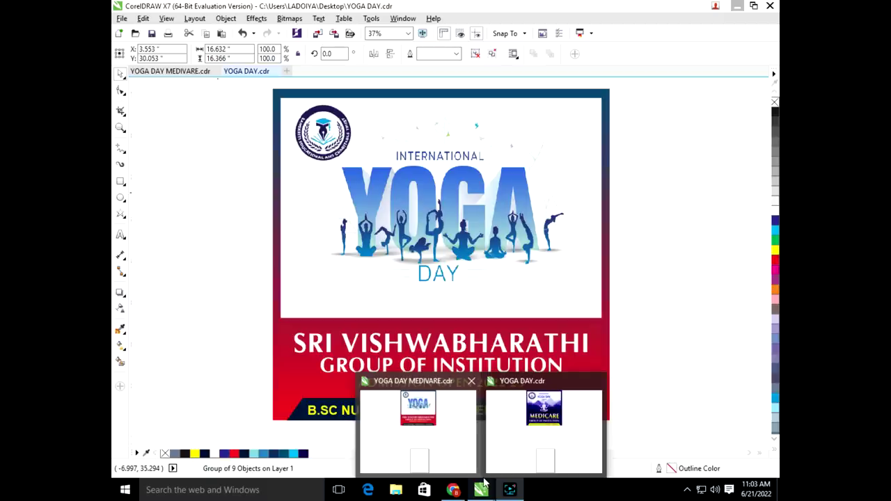
{"action": "key", "text": "super+d"}
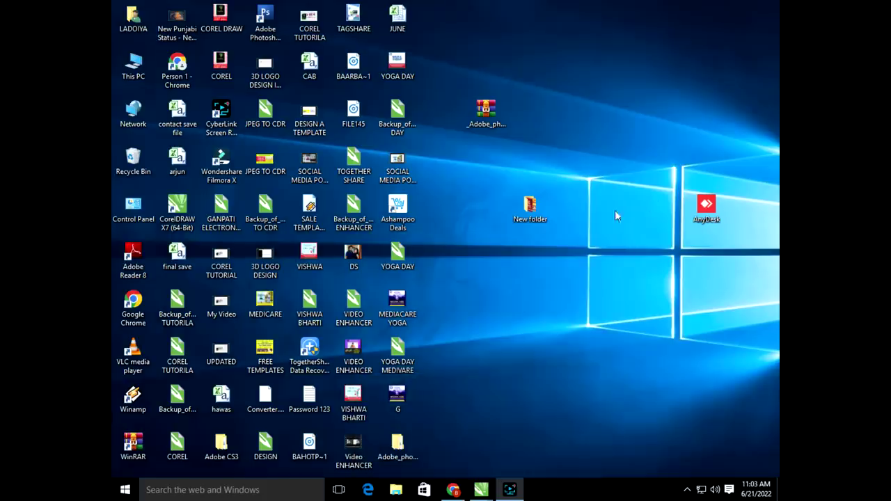
Step: Run Set-up from the Adobe CS5 folder inside the extracted Adobe_photoshop_CS5_extended folder, ignoring the pending restart warning
{"action": "double_click", "coordinate": [397, 445]}
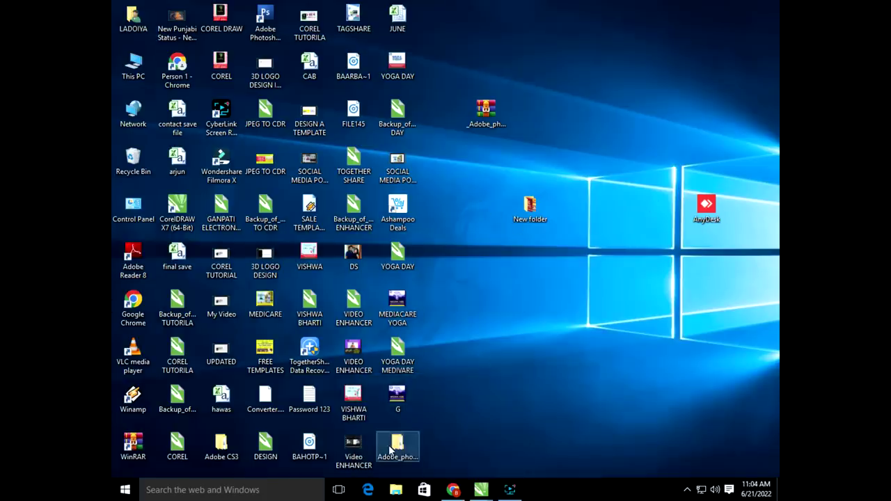
{"action": "double_click", "coordinate": [280, 128]}
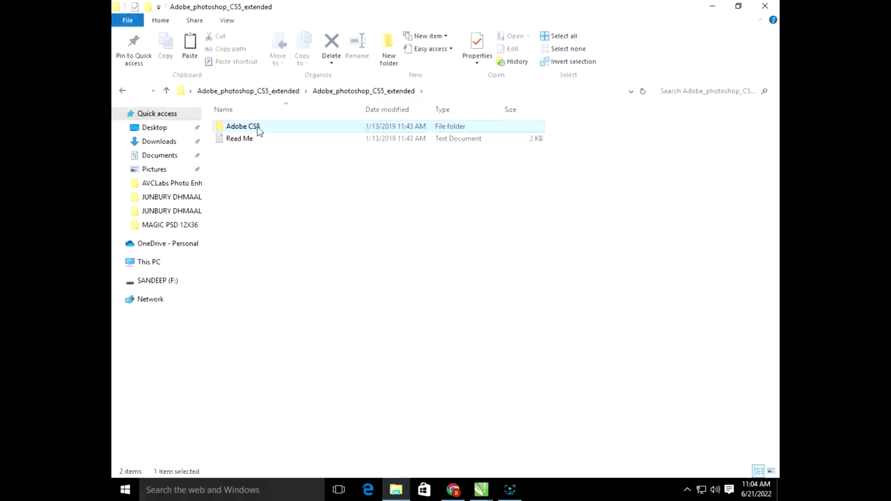
{"action": "double_click", "coordinate": [263, 130]}
{"action": "double_click", "coordinate": [237, 188]}
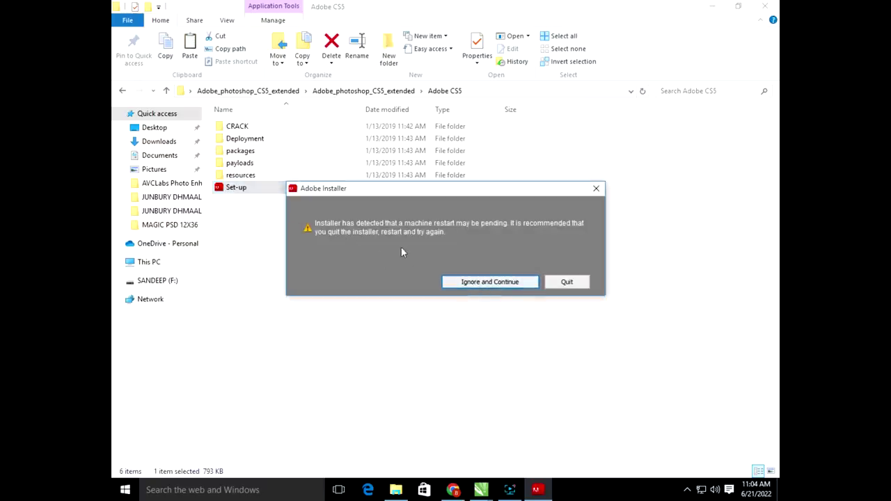
{"action": "left_click", "coordinate": [512, 283]}
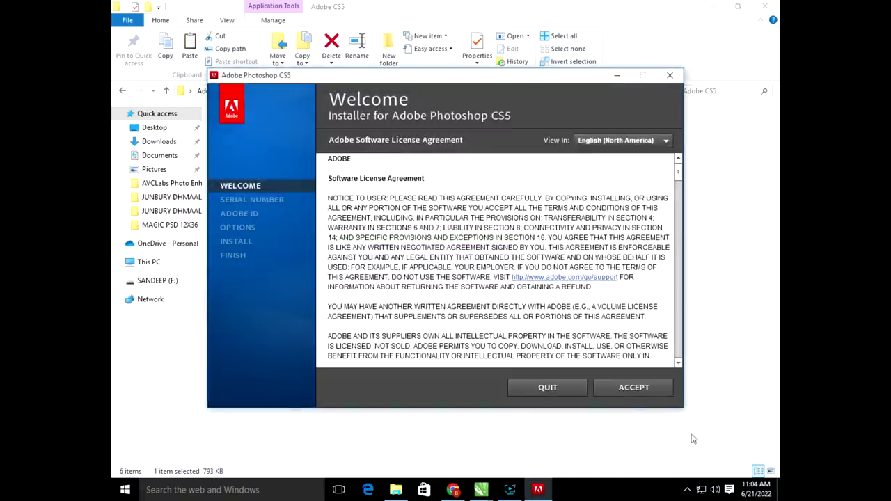
Step: Accept the license agreement and install Photoshop CS5 as a trial in English (International)
{"action": "left_click", "coordinate": [631, 391]}
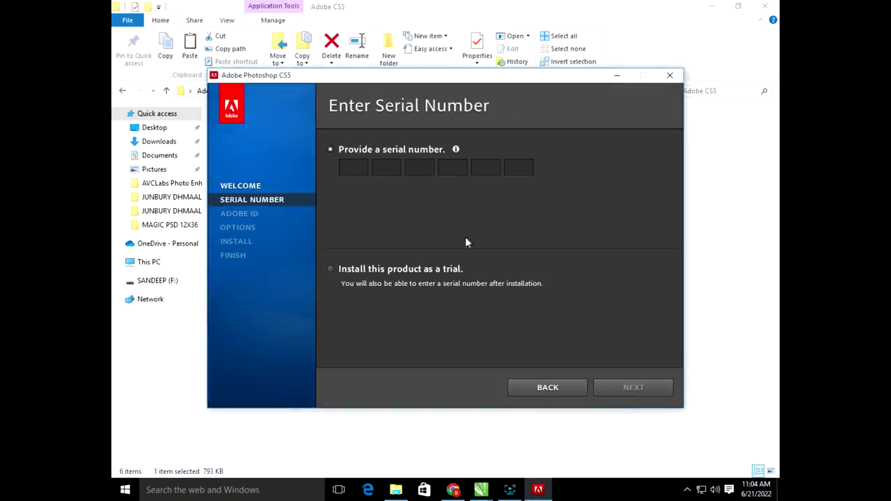
{"action": "left_click", "coordinate": [330, 271]}
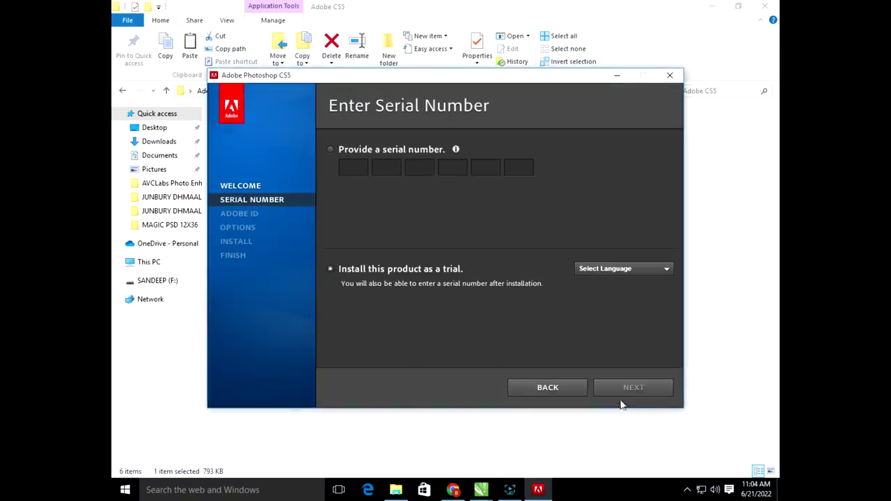
{"action": "left_click", "coordinate": [604, 271]}
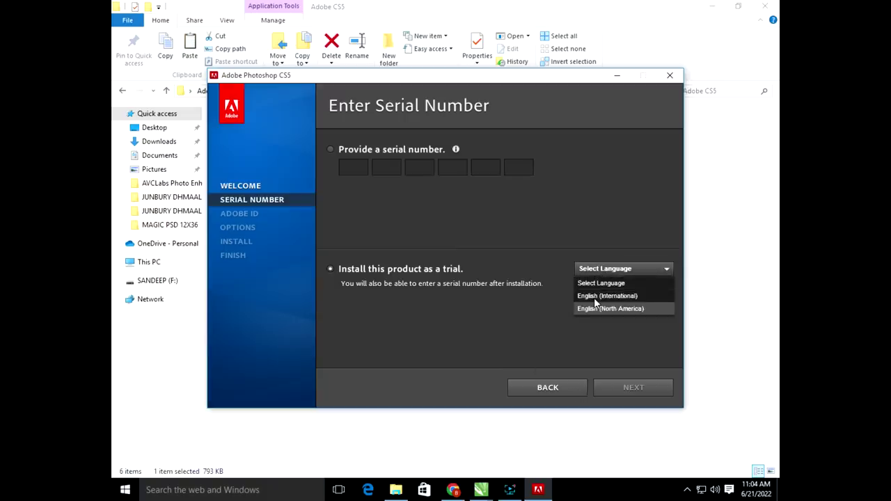
{"action": "left_click", "coordinate": [594, 298]}
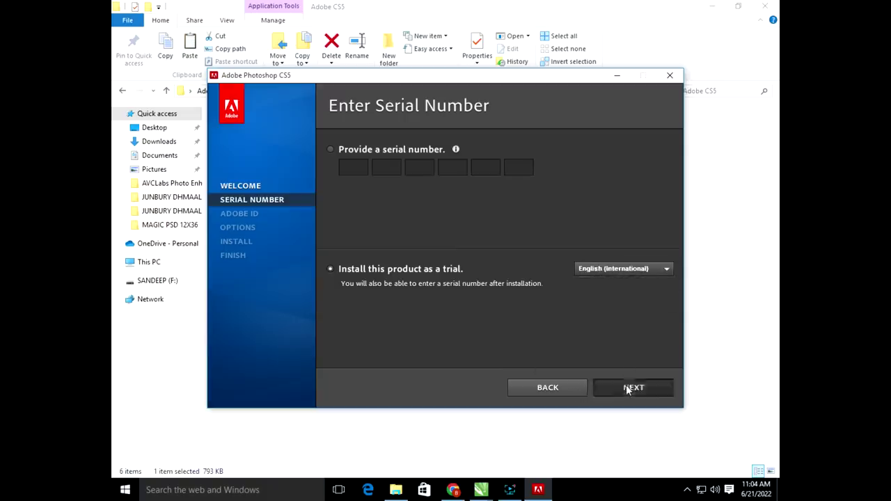
{"action": "left_click", "coordinate": [626, 385]}
{"action": "left_click", "coordinate": [632, 389]}
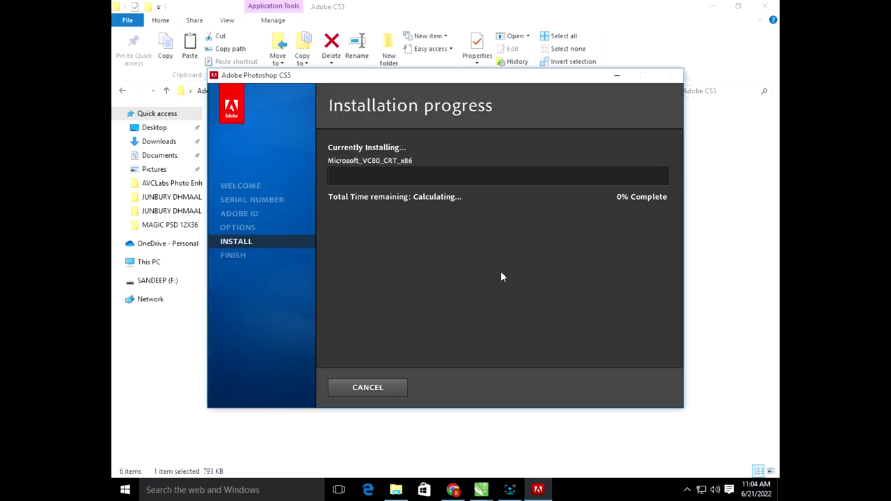
{"action": "left_click", "coordinate": [453, 490]}
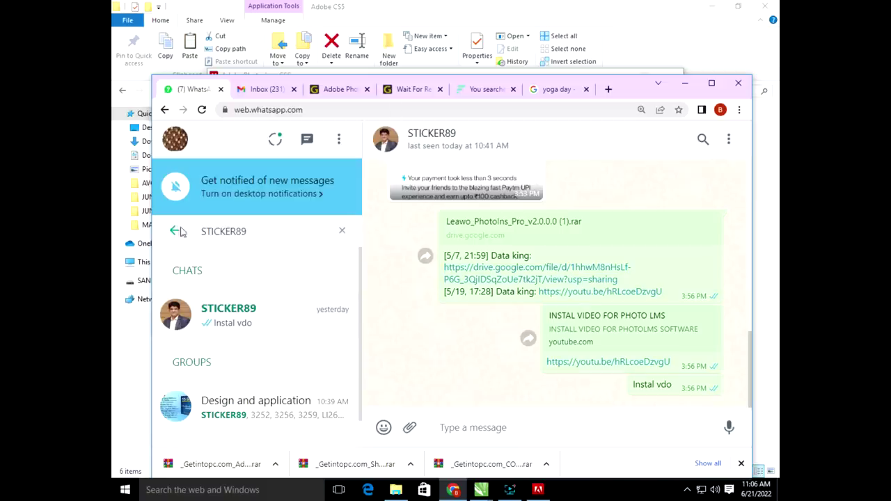
{"action": "right_click", "coordinate": [213, 290]}
{"action": "left_click", "coordinate": [183, 279]}
{"action": "left_click", "coordinate": [174, 230]}
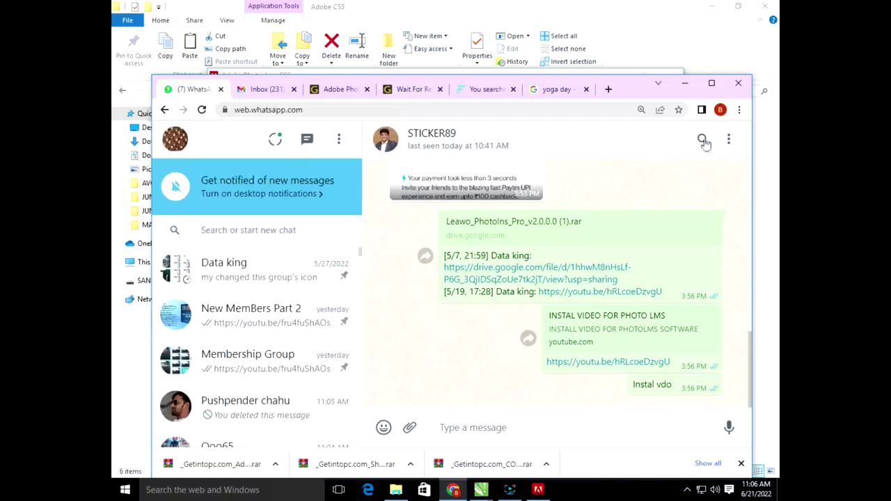
{"action": "left_click", "coordinate": [708, 5]}
{"action": "left_click", "coordinate": [684, 83]}
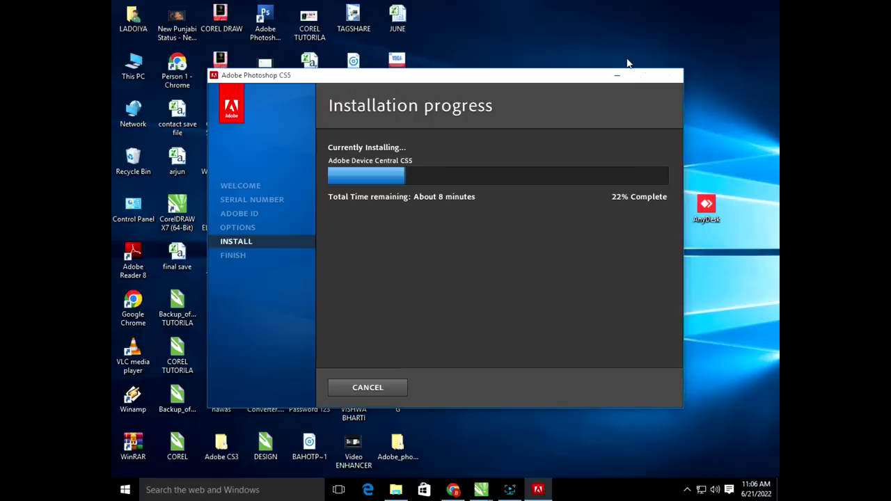
{"action": "right_click", "coordinate": [547, 47]}
{"action": "left_click", "coordinate": [579, 79]}
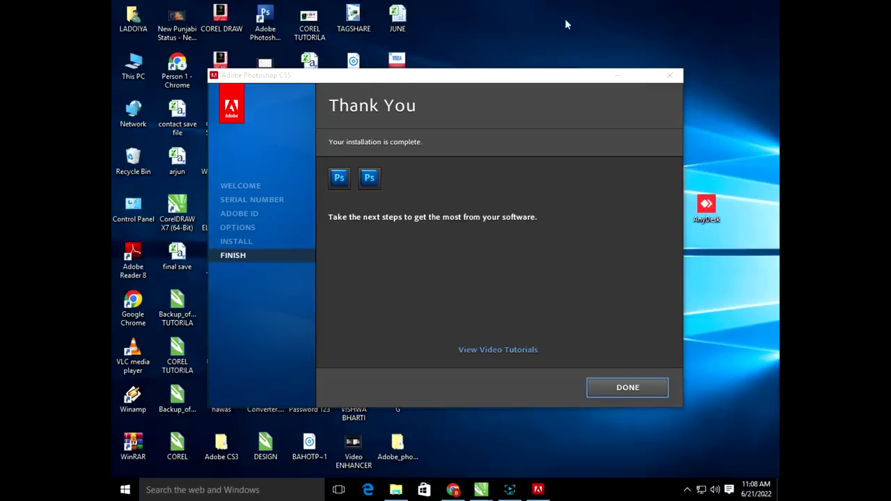
Step: Close the completed Photoshop CS5 installer
{"action": "left_click", "coordinate": [612, 386]}
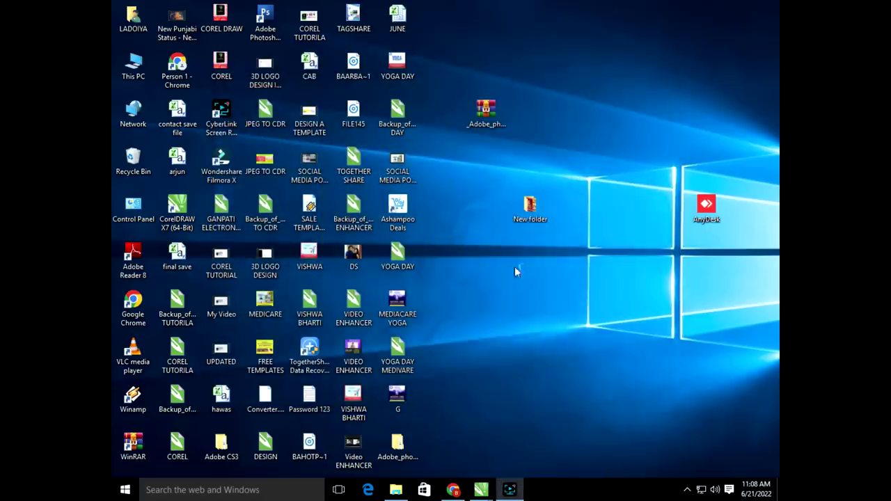
Step: Open the Read Me file in the extracted Adobe_photoshop_CS5_extended folder and read the amtlib.dll replacement instructions
{"action": "double_click", "coordinate": [398, 446]}
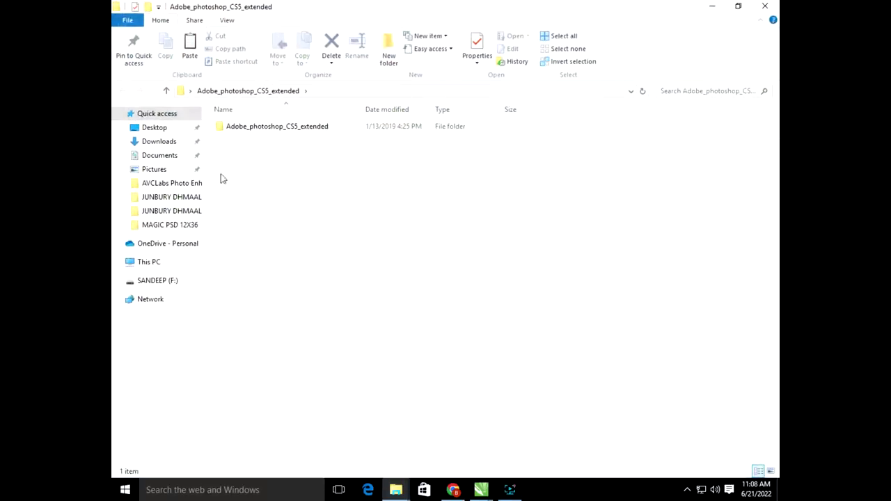
{"action": "double_click", "coordinate": [259, 126]}
{"action": "double_click", "coordinate": [241, 138]}
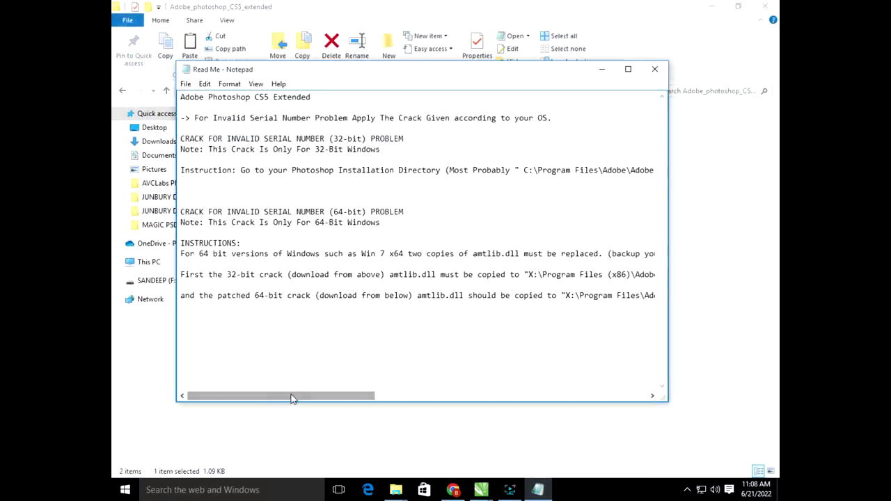
{"action": "left_click_drag", "start_coordinate": [292, 398], "coordinate": [437, 402]}
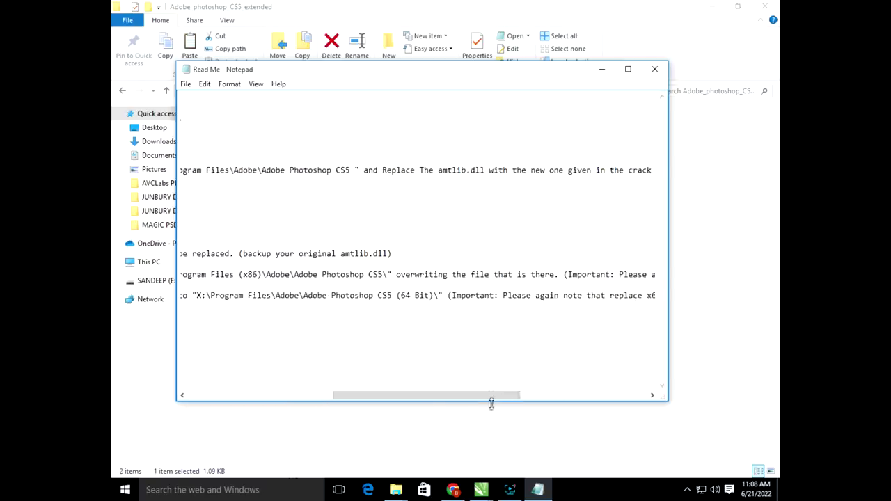
{"action": "left_click_drag", "start_coordinate": [492, 401], "coordinate": [614, 397]}
{"action": "left_click_drag", "start_coordinate": [404, 74], "coordinate": [550, 125]}
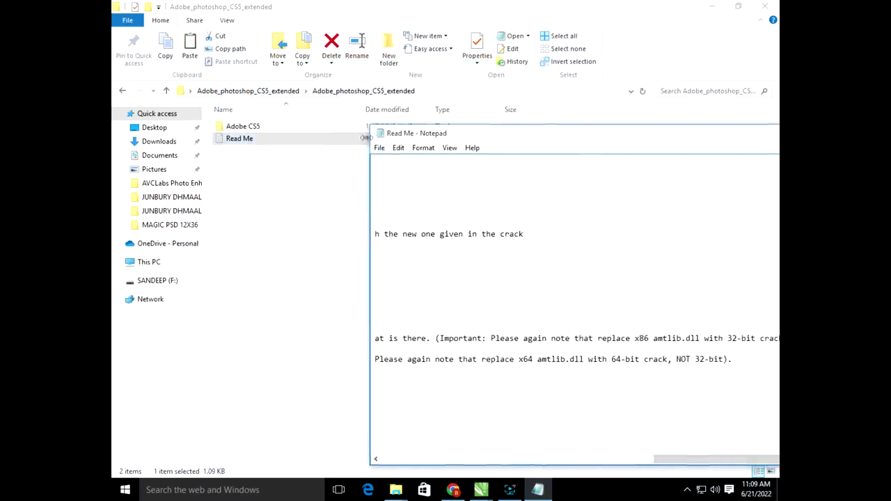
Step: Extract the ADBE_CRACK - 64bit archive in place inside the CRACK folder of Adobe CS5
{"action": "double_click", "coordinate": [294, 126]}
{"action": "double_click", "coordinate": [284, 129]}
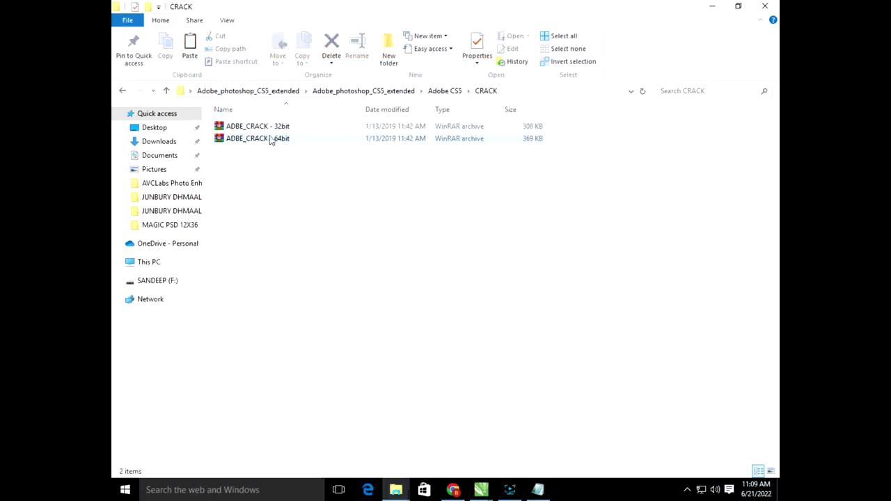
{"action": "right_click", "coordinate": [265, 138]}
{"action": "mouse_move", "coordinate": [301, 174]}
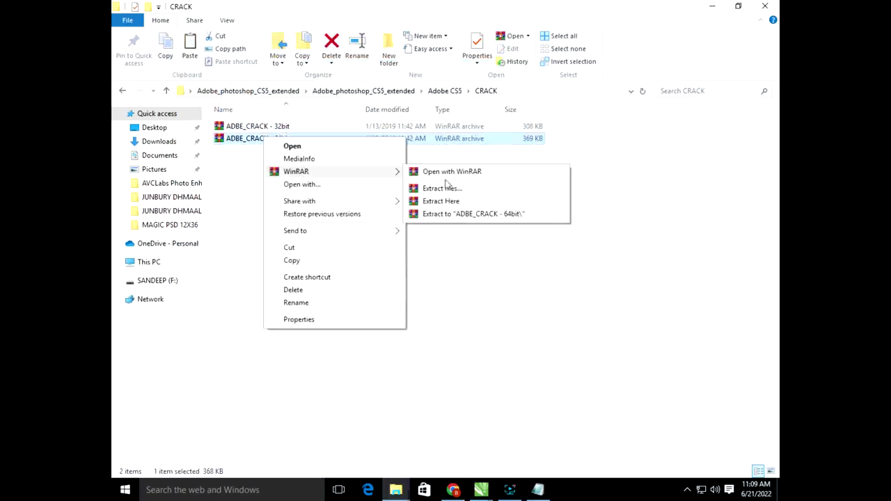
{"action": "left_click", "coordinate": [437, 201]}
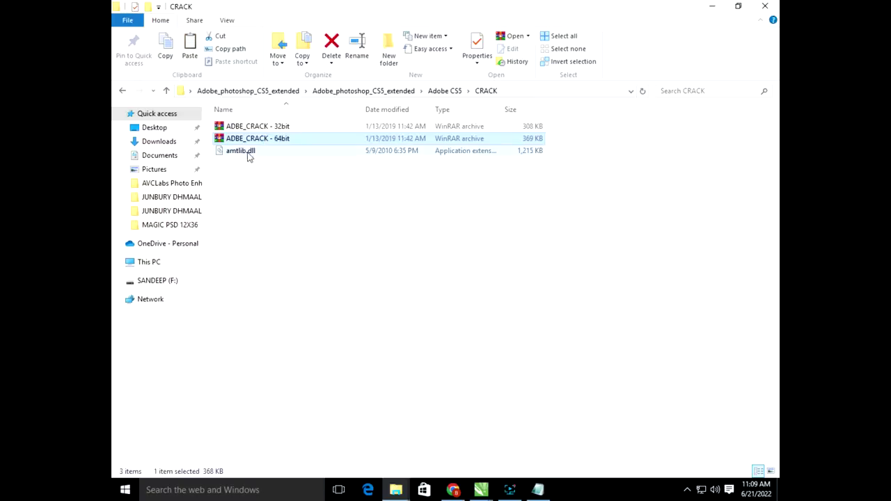
Step: Copy the extracted amtlib.dll from the CRACK folder and open Local Disk (C:)
{"action": "left_click", "coordinate": [237, 152]}
{"action": "right_click", "coordinate": [234, 151]}
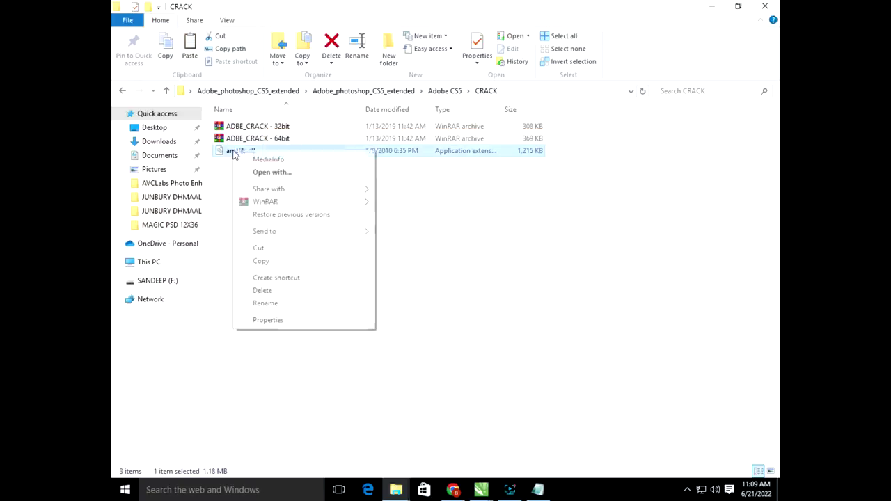
{"action": "left_click", "coordinate": [270, 262]}
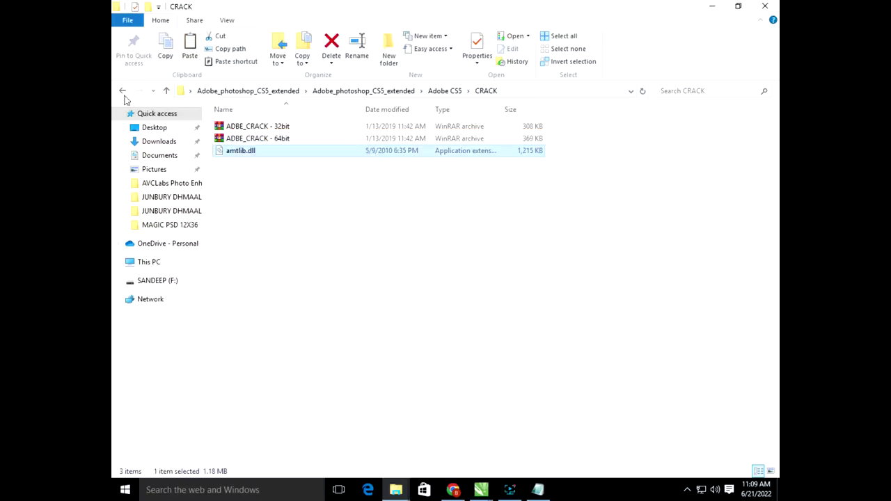
{"action": "left_click", "coordinate": [148, 262]}
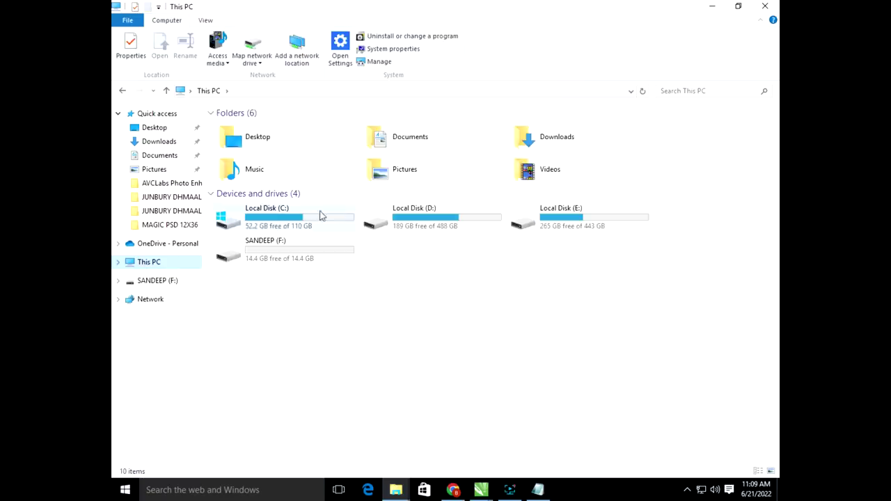
{"action": "double_click", "coordinate": [295, 230]}
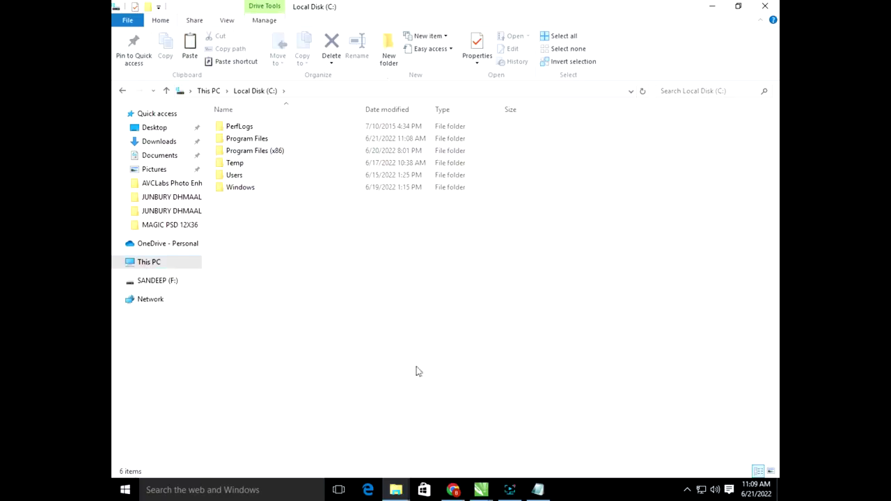
Step: Review the Read Me file for the target folders of the 32-bit and 64-bit amtlib.dll and close it
{"action": "key", "text": "alt+Tab"}
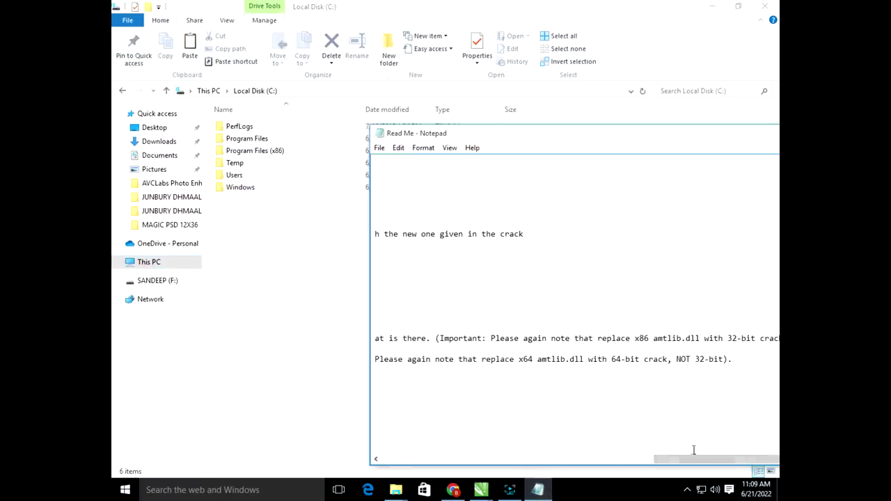
{"action": "left_click_drag", "start_coordinate": [693, 459], "coordinate": [408, 473]}
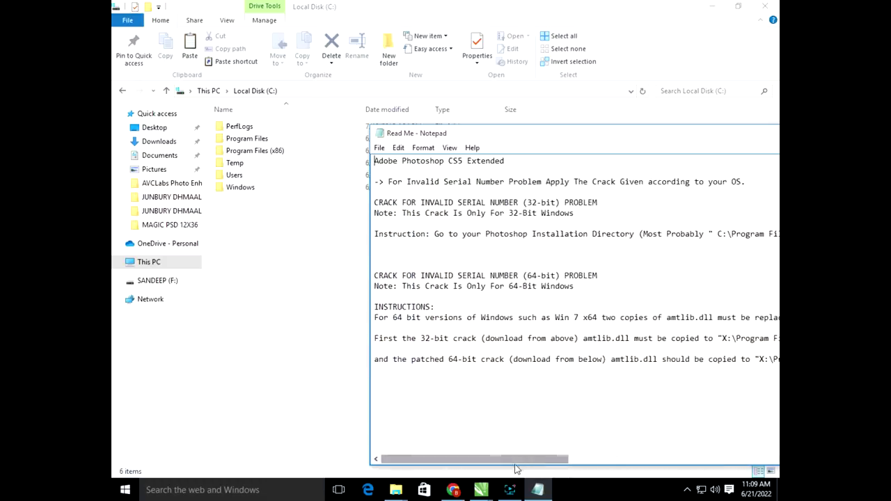
{"action": "mouse_move", "coordinate": [508, 463]}
{"action": "left_mouse_down"}
{"action": "mouse_move", "coordinate": [590, 456]}
{"action": "mouse_move", "coordinate": [493, 466]}
{"action": "left_mouse_up"}
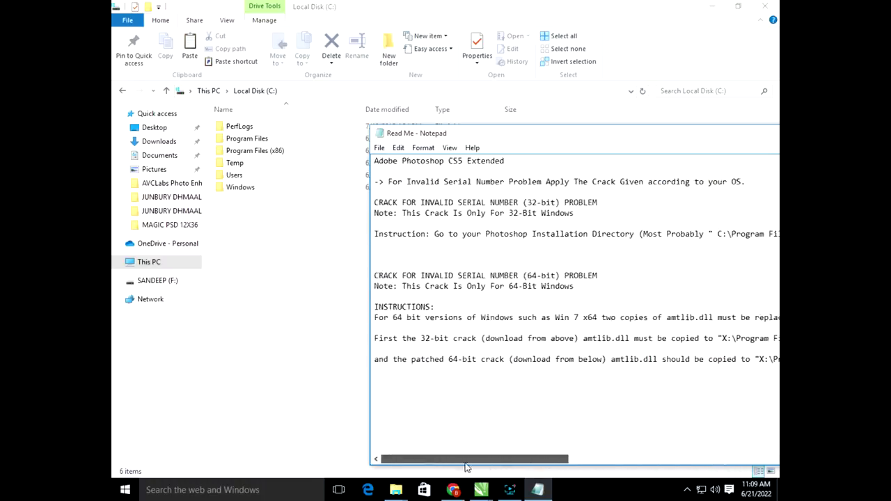
{"action": "left_click_drag", "start_coordinate": [706, 140], "coordinate": [524, 146]}
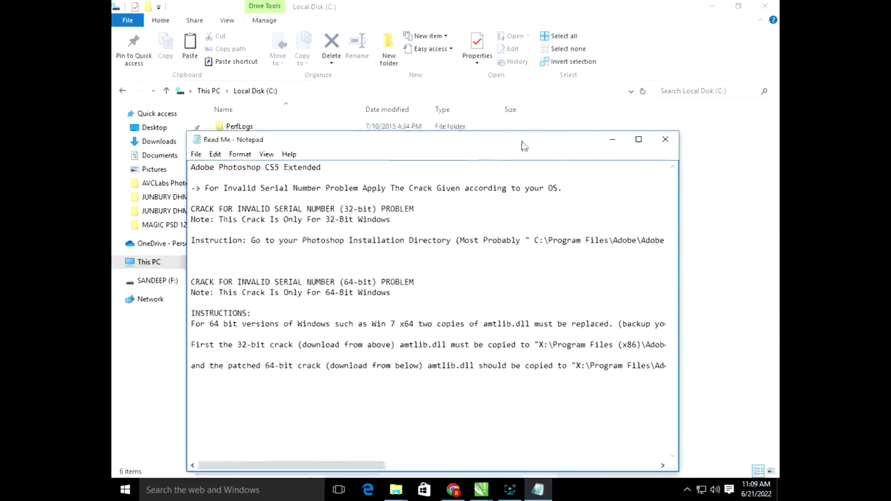
{"action": "left_click", "coordinate": [639, 141]}
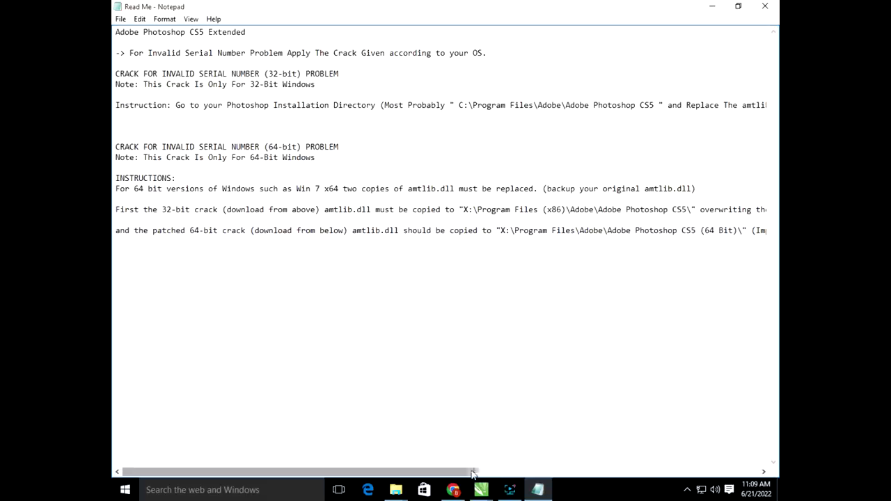
{"action": "left_click_drag", "start_coordinate": [450, 230], "coordinate": [666, 446]}
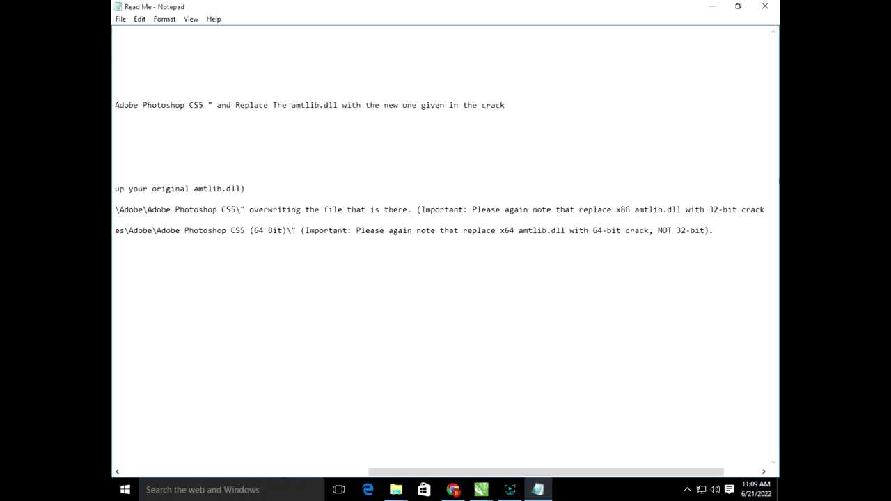
{"action": "left_click", "coordinate": [766, 7]}
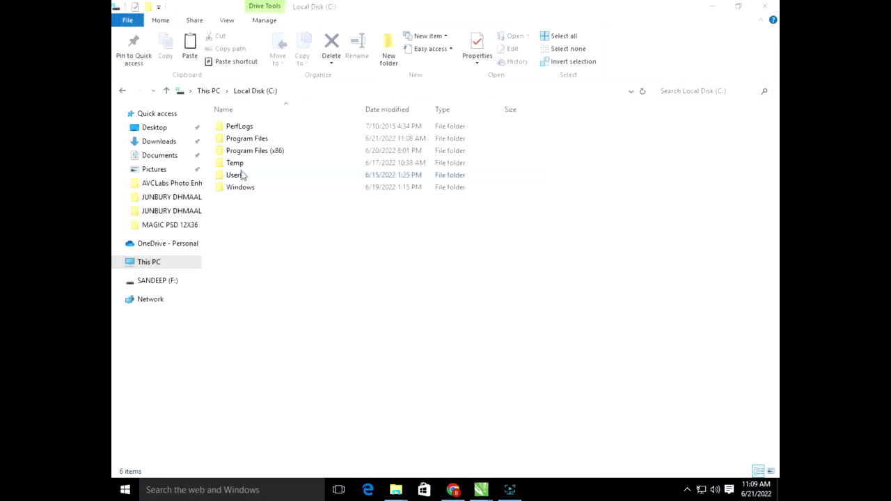
Step: Paste the copied amtlib.dll into Program Files\Adobe\Adobe Photoshop CS5 (64 Bit), replacing the existing file with administrator permission
{"action": "double_click", "coordinate": [243, 138]}
{"action": "double_click", "coordinate": [237, 126]}
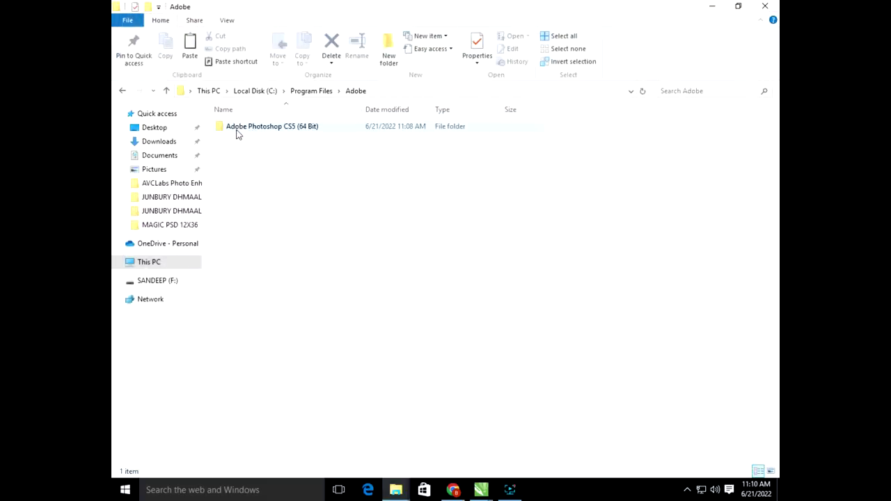
{"action": "double_click", "coordinate": [237, 129]}
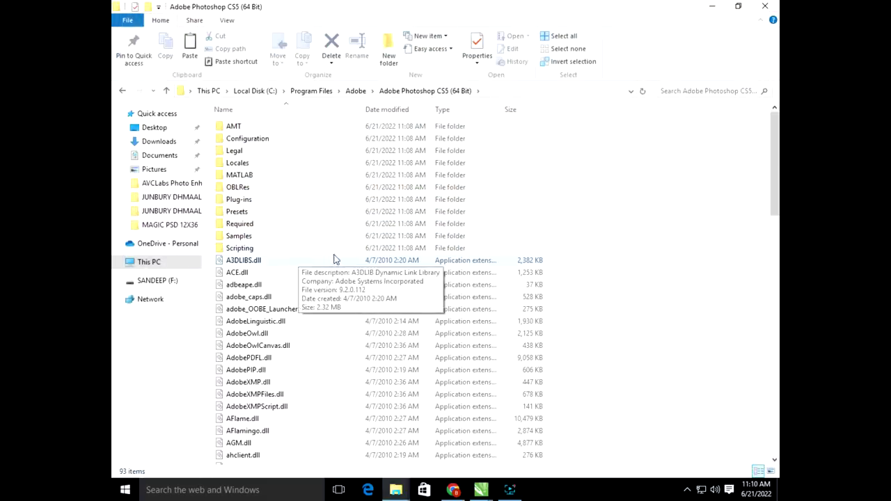
{"action": "key", "text": "ctrl+v"}
{"action": "left_click", "coordinate": [288, 149]}
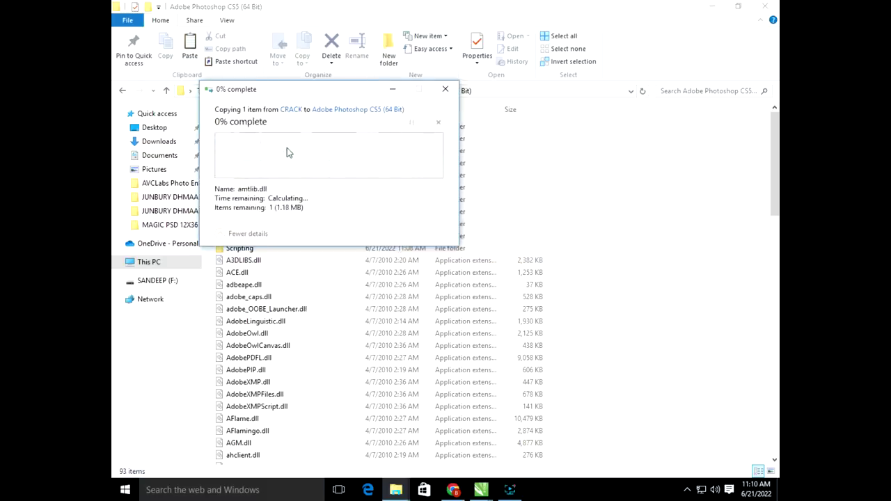
{"action": "left_click", "coordinate": [299, 167]}
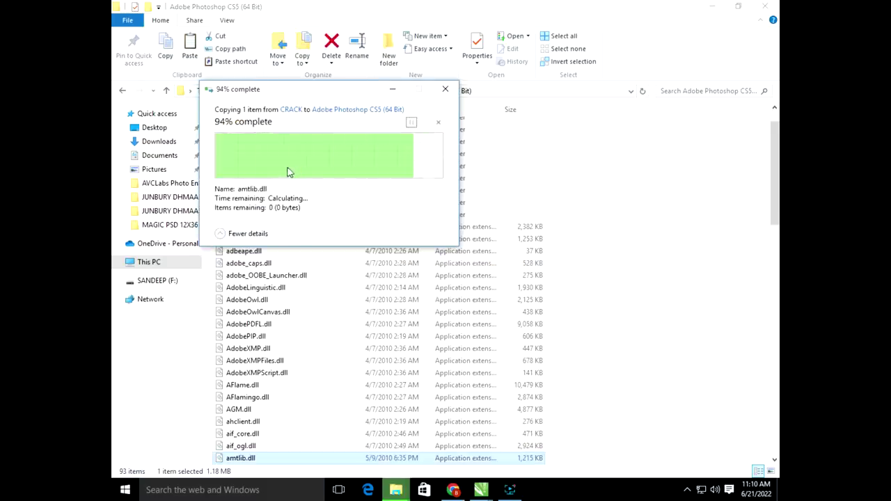
Step: Paste amtlib.dll into Program Files (x86)\Adobe\Adobe Photoshop CS5 as well, replacing the existing file with administrator permission
{"action": "left_click", "coordinate": [122, 91]}
{"action": "left_click", "coordinate": [121, 91]}
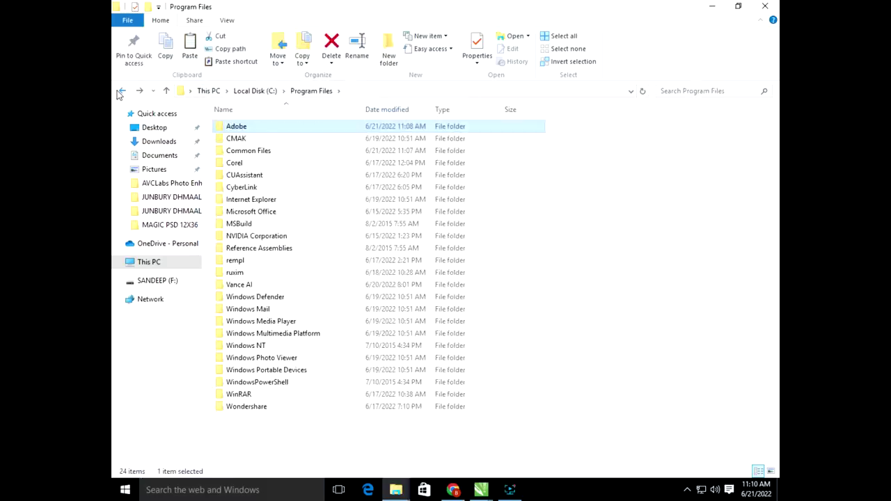
{"action": "left_click", "coordinate": [122, 91]}
{"action": "double_click", "coordinate": [277, 150]}
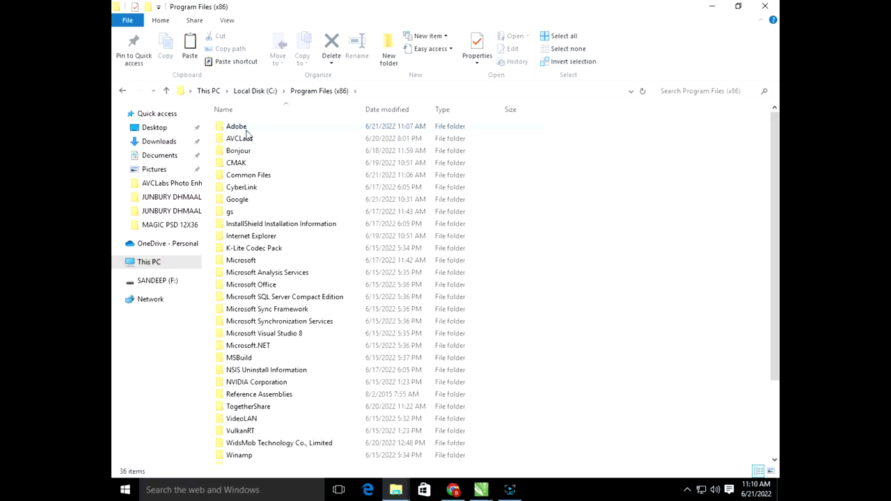
{"action": "double_click", "coordinate": [245, 129]}
{"action": "left_click", "coordinate": [256, 140]}
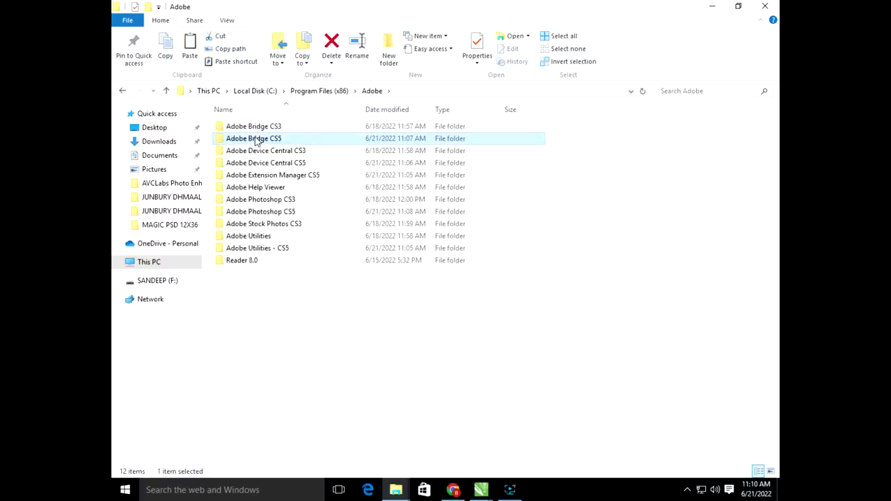
{"action": "left_click", "coordinate": [256, 140]}
{"action": "left_click", "coordinate": [323, 140]}
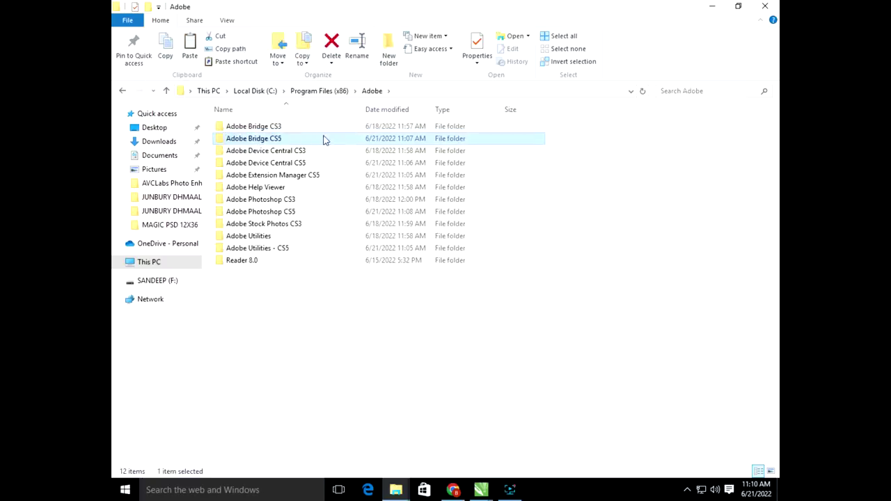
{"action": "double_click", "coordinate": [293, 212]}
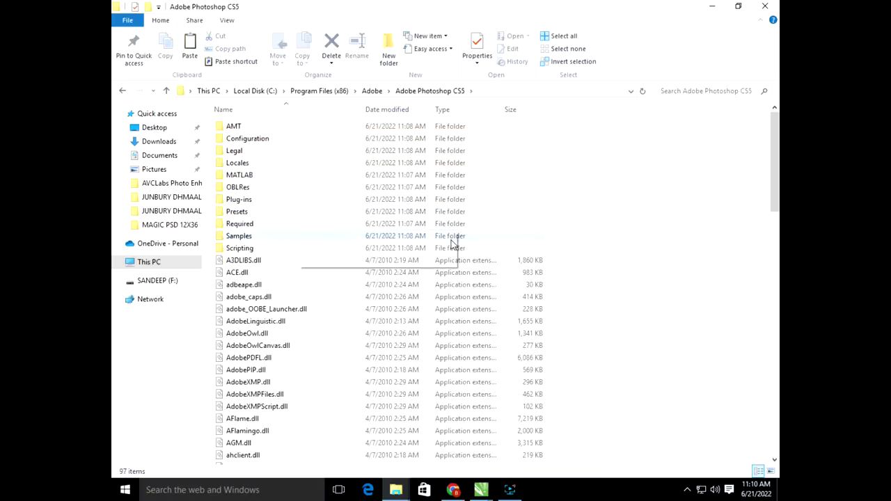
{"action": "key", "text": "ctrl+v"}
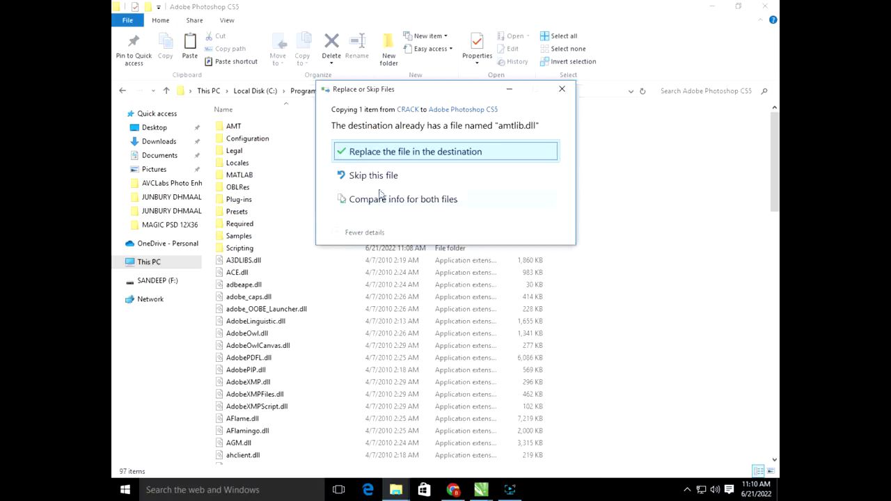
{"action": "left_click", "coordinate": [365, 154]}
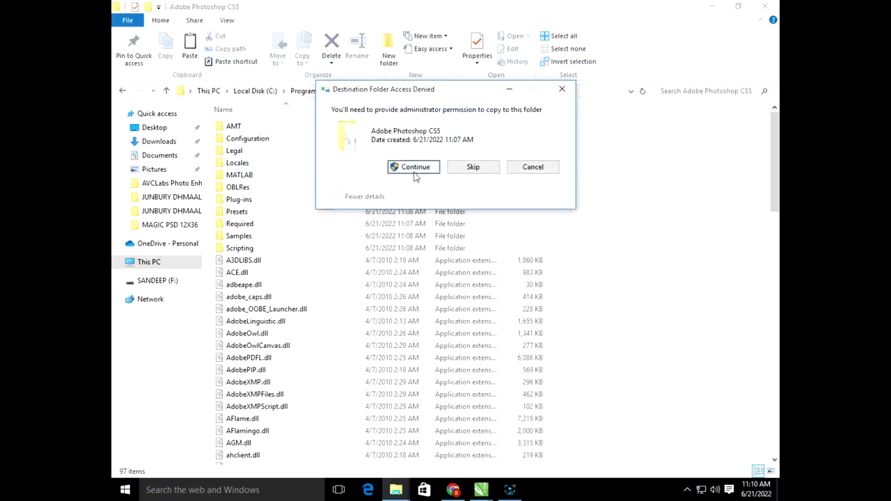
{"action": "left_click", "coordinate": [416, 173]}
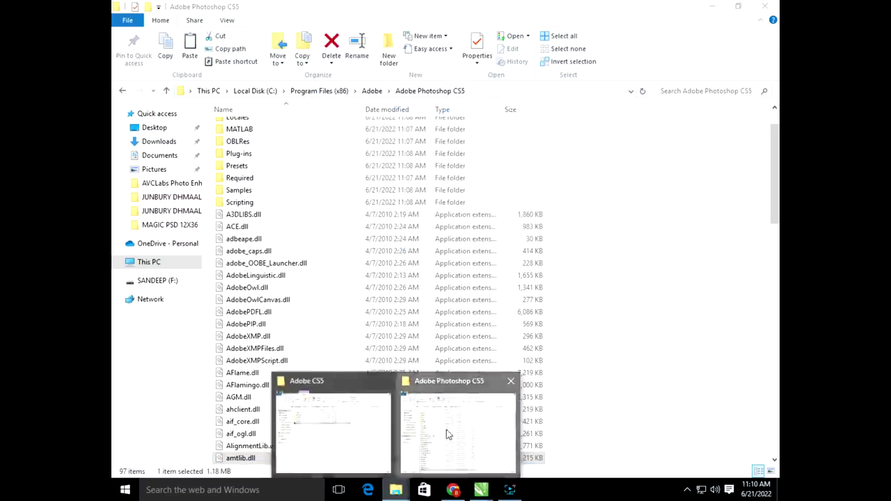
Step: Check the CRACK folder's contents, reread the 64-bit target folders in the Read Me file and close it
{"action": "left_click", "coordinate": [448, 432]}
{"action": "left_click", "coordinate": [395, 490]}
{"action": "left_click", "coordinate": [334, 432]}
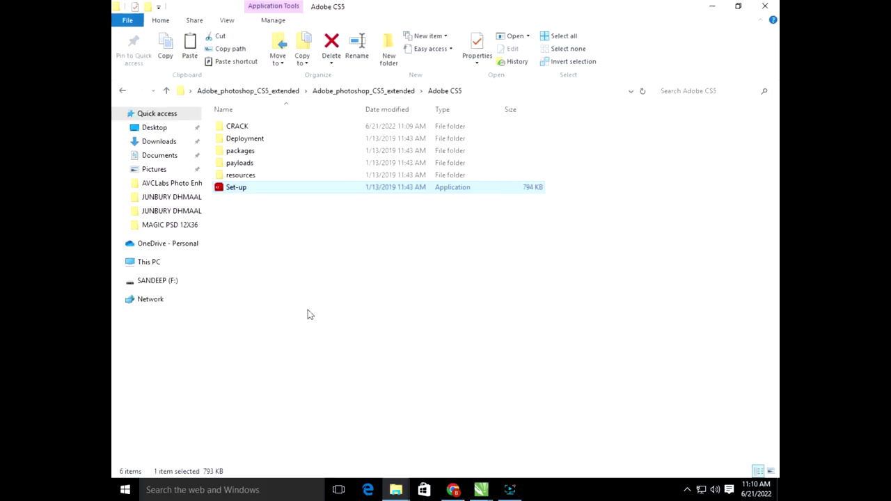
{"action": "double_click", "coordinate": [238, 126]}
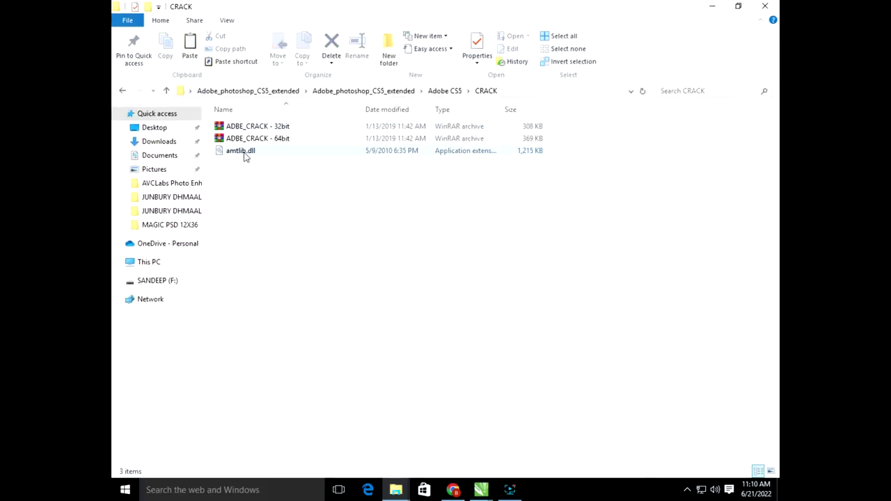
{"action": "key", "text": "alt+Left"}
{"action": "key", "text": "alt+Up"}
{"action": "double_click", "coordinate": [240, 139]}
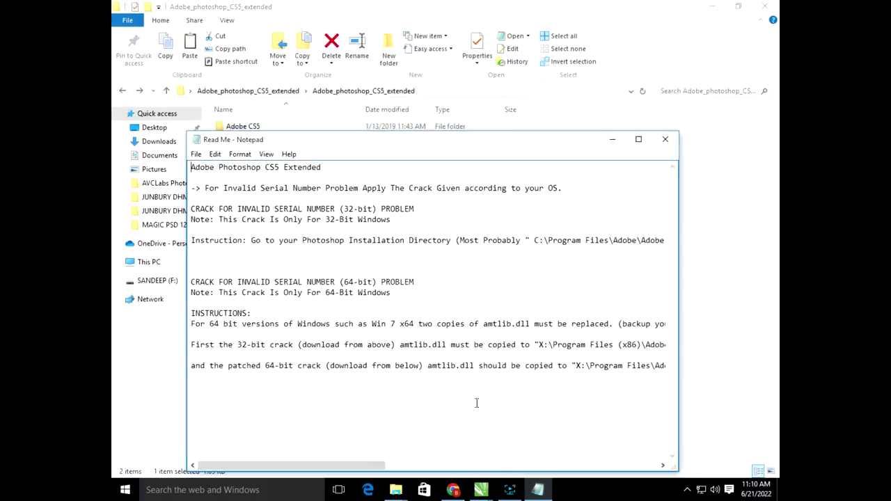
{"action": "left_click_drag", "start_coordinate": [359, 467], "coordinate": [503, 468]}
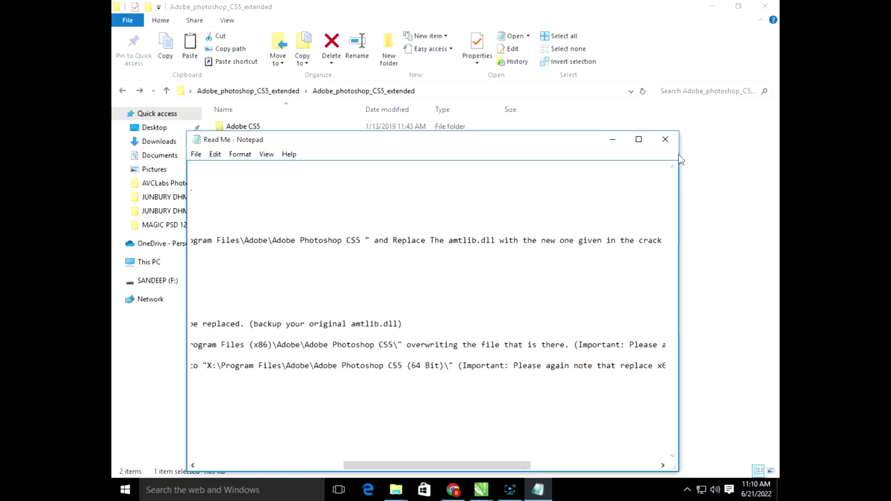
{"action": "left_click", "coordinate": [664, 140]}
Step: Close the browser help window and the open File Explorer windows to return to the desktop
{"action": "left_click", "coordinate": [773, 20]}
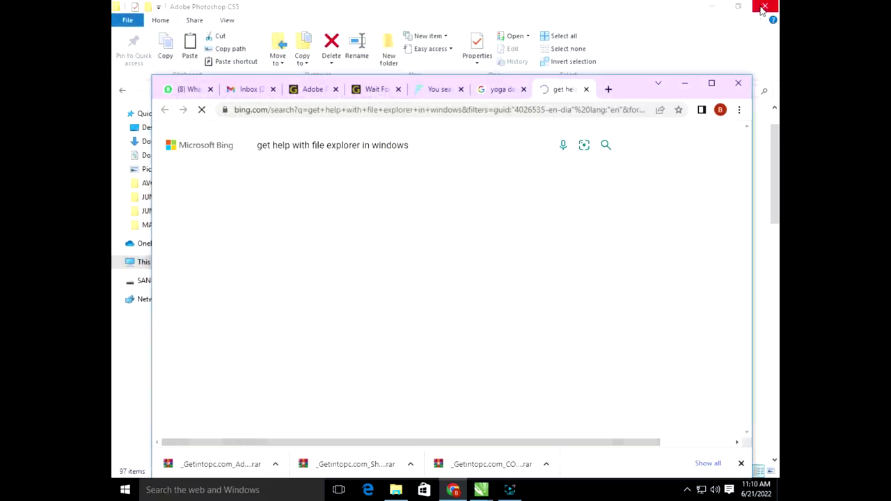
{"action": "left_click", "coordinate": [737, 83]}
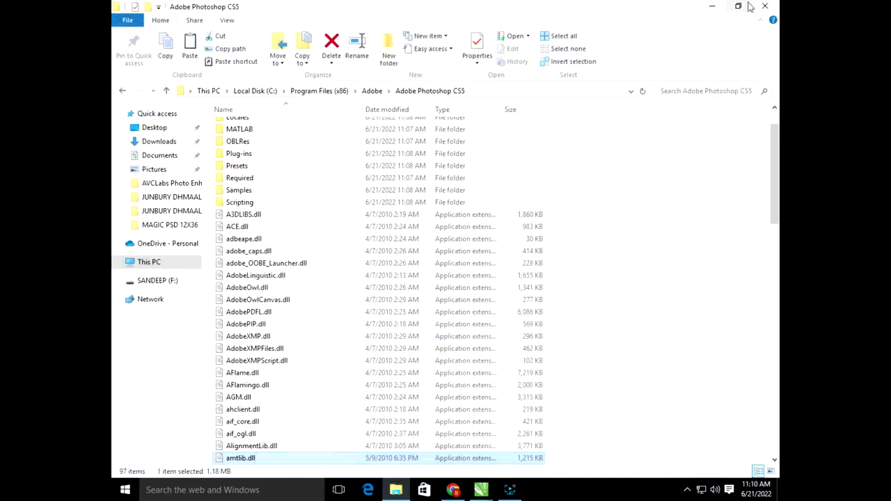
{"action": "left_click", "coordinate": [750, 6]}
{"action": "left_click", "coordinate": [633, 84]}
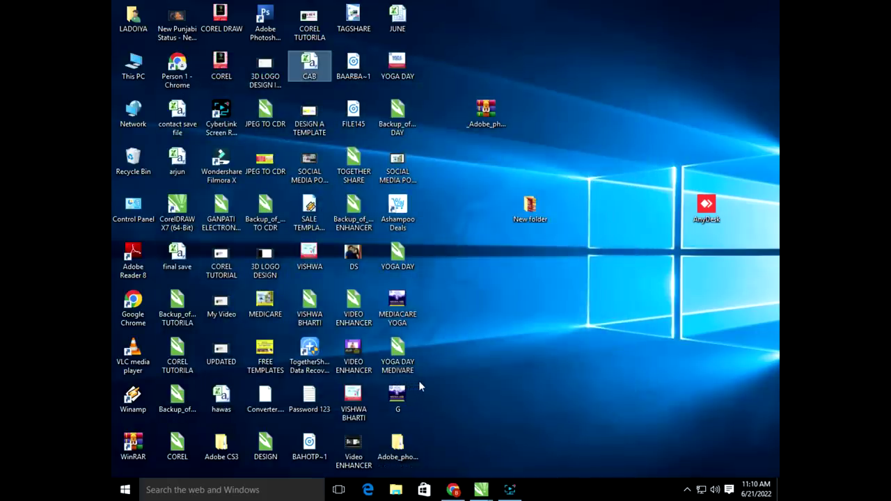
Step: Look through the desktop items starting with A for an Adobe Photoshop CS5 shortcut
{"action": "key", "text": "a"}
{"action": "key", "text": "a"}
{"action": "key", "text": "a"}
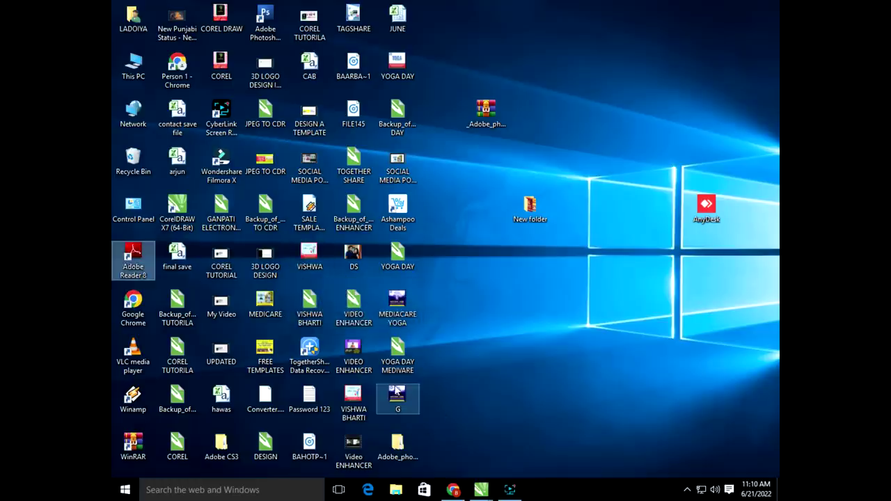
{"action": "key", "text": "a"}
{"action": "key", "text": "a"}
{"action": "key", "text": "a"}
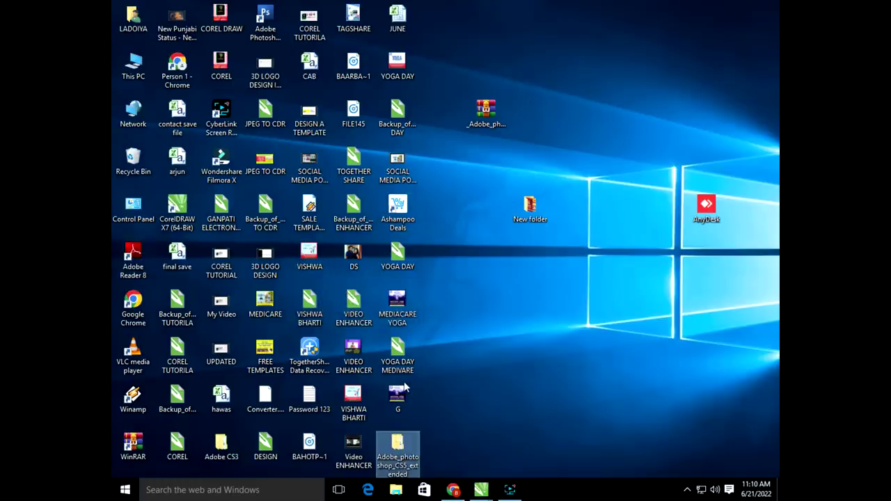
{"action": "key", "text": "a"}
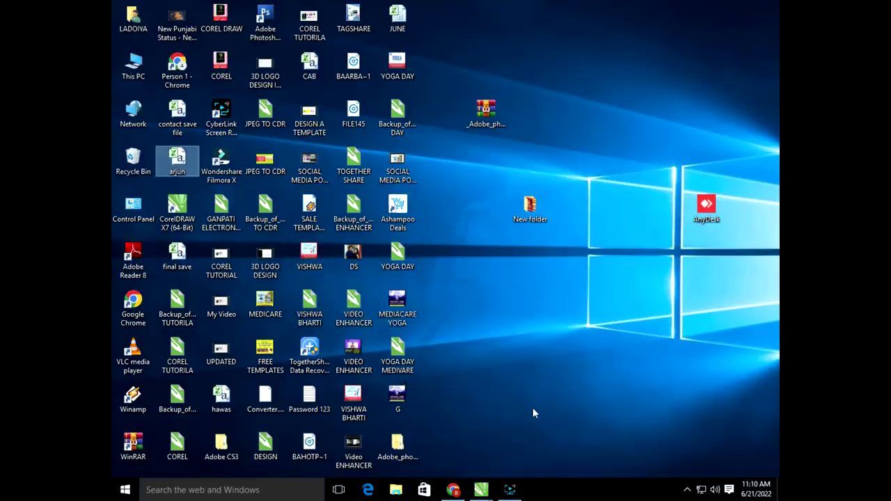
Step: Search Windows for "CS" and launch Adobe Photoshop CS5 (64 Bit)
{"action": "key", "text": "super"}
{"action": "type", "text": "CS"}
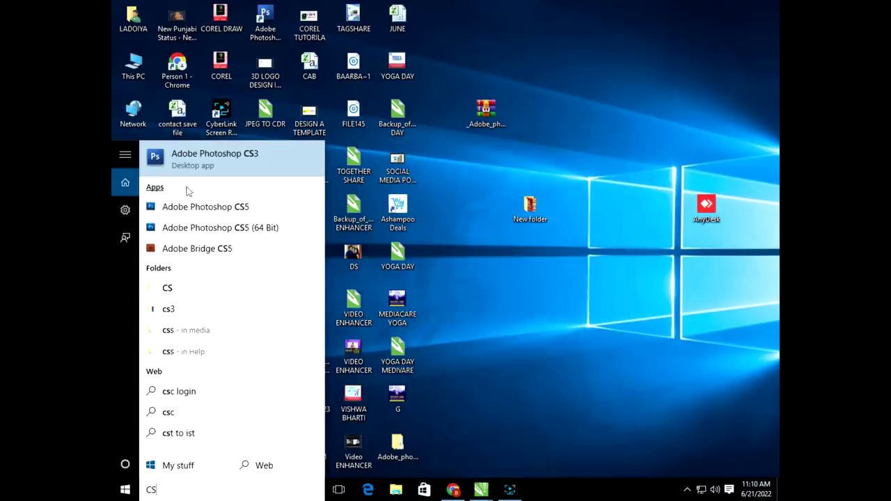
{"action": "left_click", "coordinate": [197, 226]}
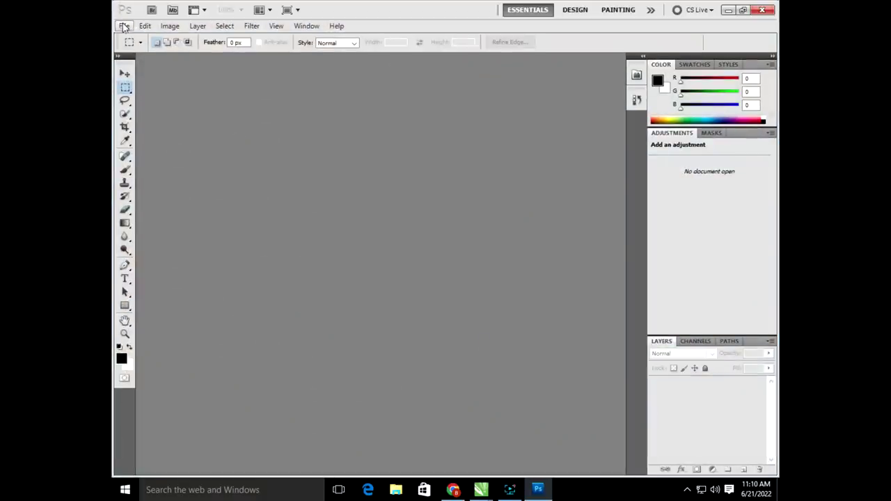
Step: Create a new blank document with the offered settings and switch to the Design workspace
{"action": "left_click", "coordinate": [124, 27]}
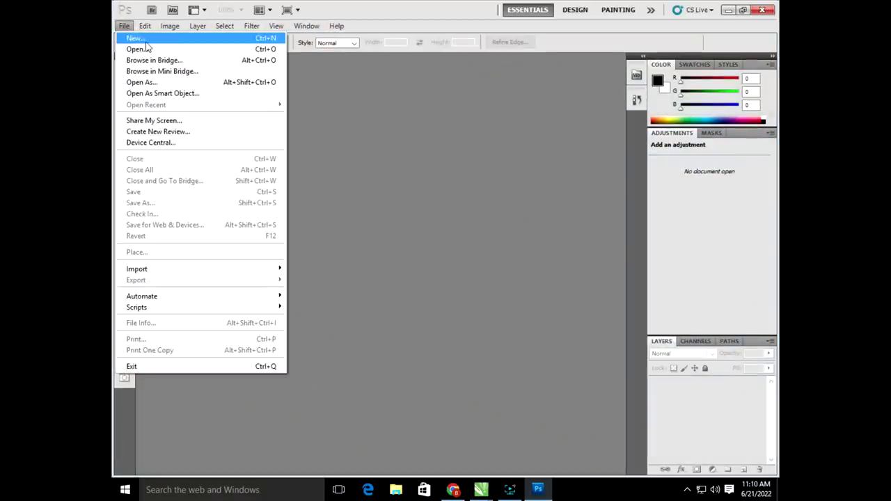
{"action": "left_click", "coordinate": [136, 35]}
{"action": "left_click", "coordinate": [557, 122]}
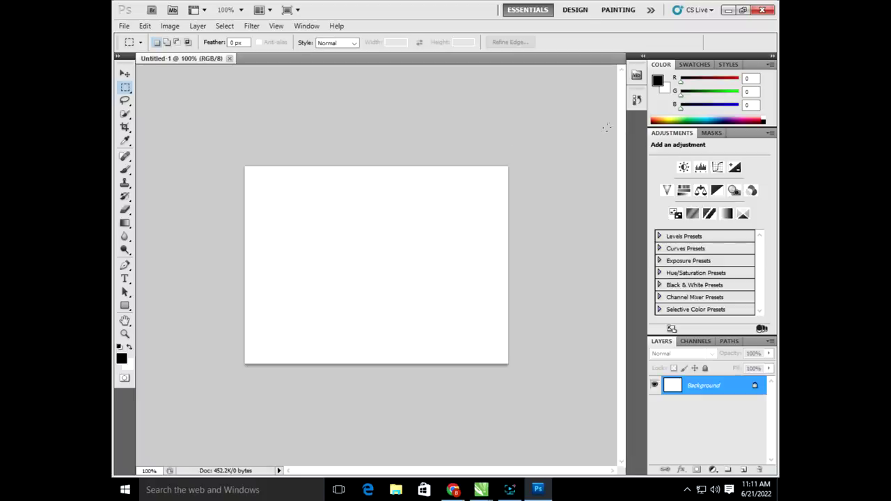
{"action": "left_click", "coordinate": [582, 11]}
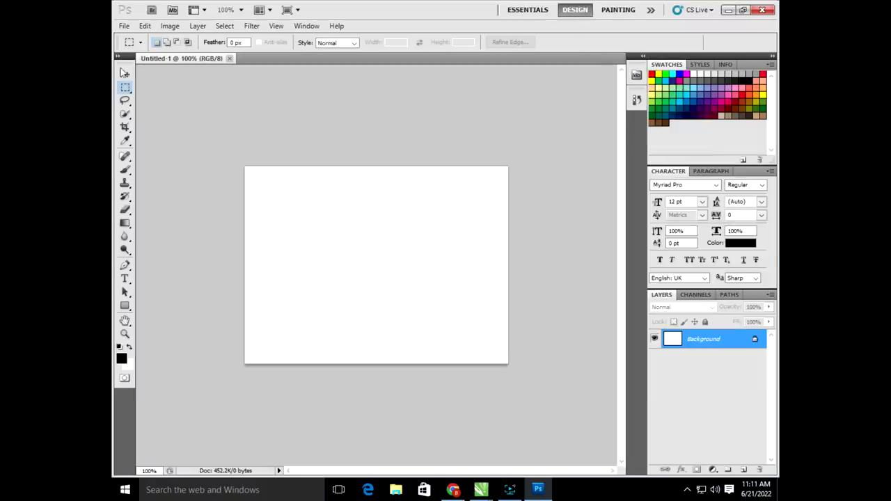
Step: Activate the Move tool and close Photoshop
{"action": "left_click", "coordinate": [125, 73]}
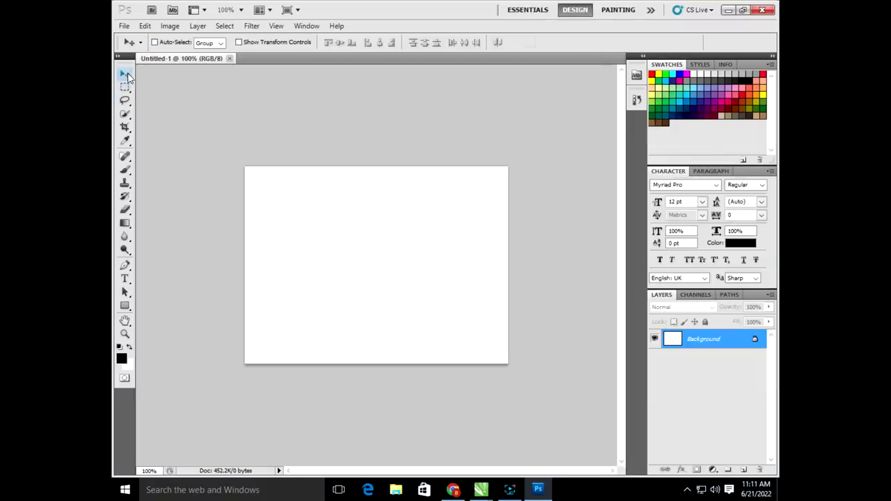
{"action": "left_click", "coordinate": [762, 10]}
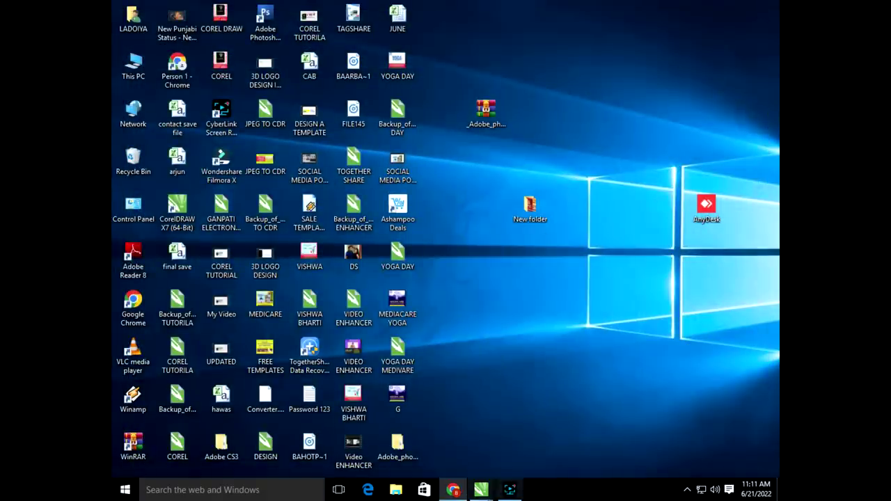